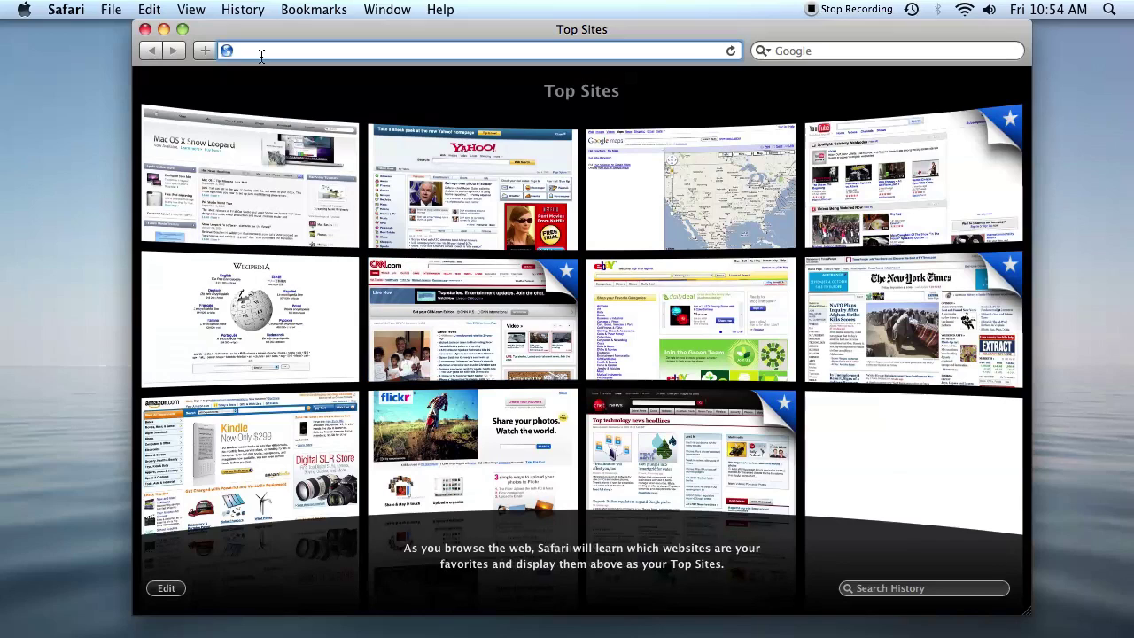
Open beedocs.basecamphq.com and sign in to the account with the saved login details
text(beedocs.basecamphq.com/)
key(Return)
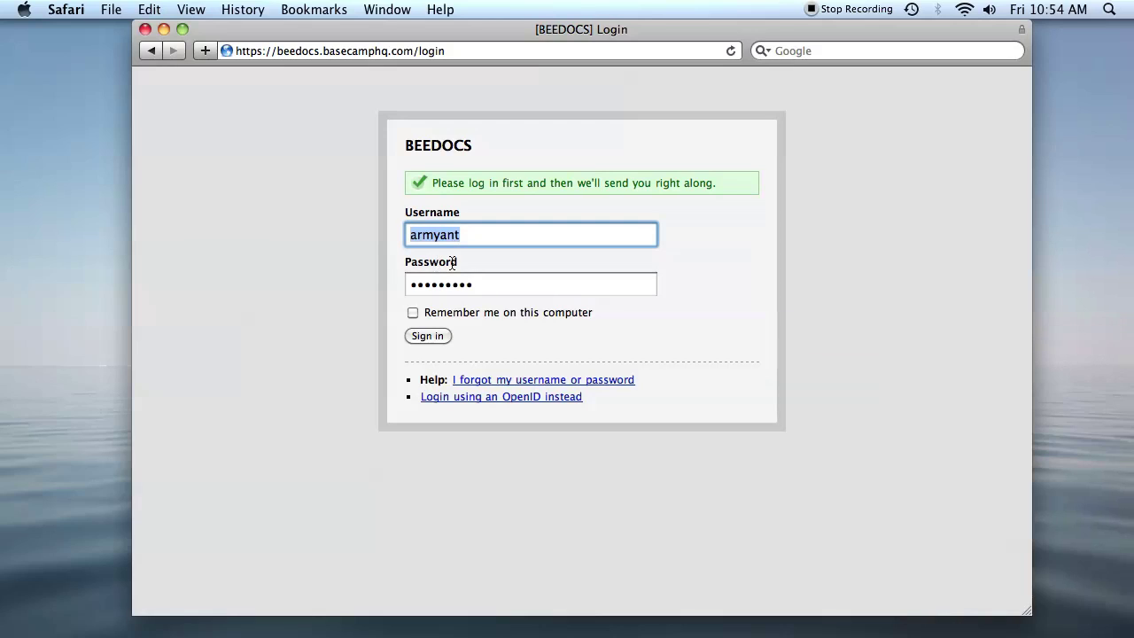
click(443, 334)
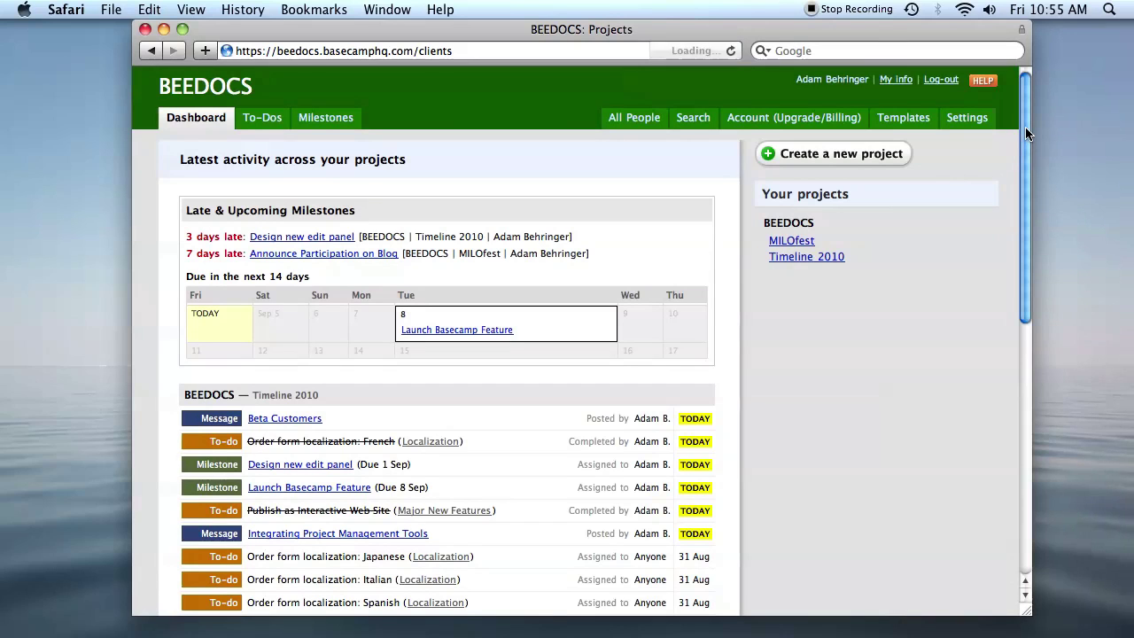
Open the Timeline 2010 project and review its messages, to-do lists and milestones
drag(1025, 129, 1000, 130)
click(808, 242)
click(850, 260)
click(266, 141)
scroll(751, 269, down, 2)
scroll(772, 369, up, 2)
click(317, 131)
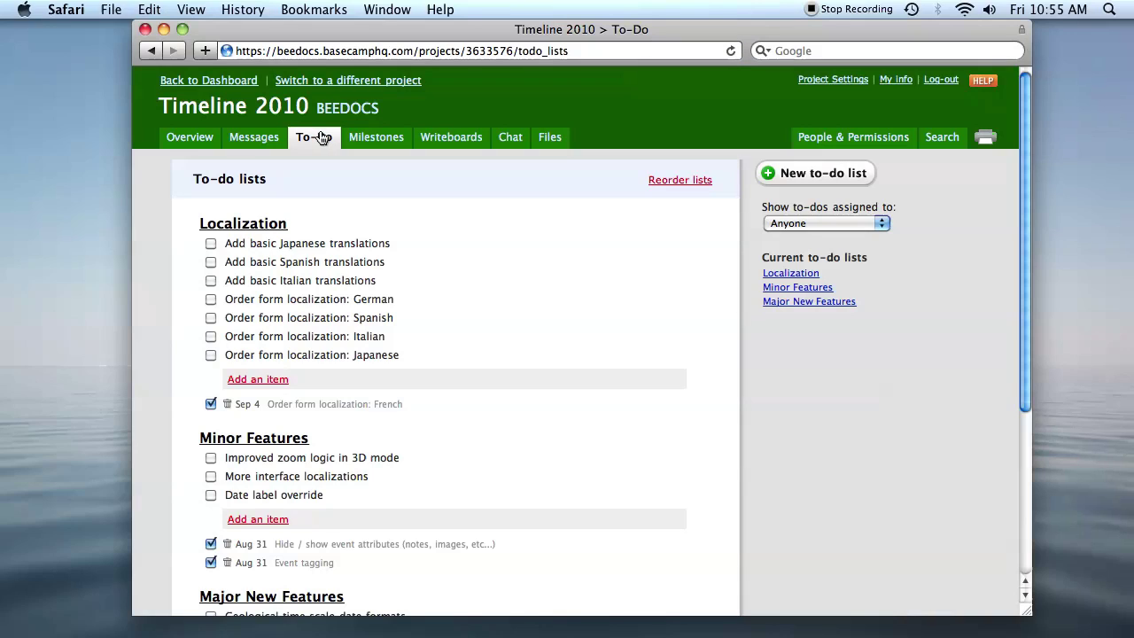
click(375, 139)
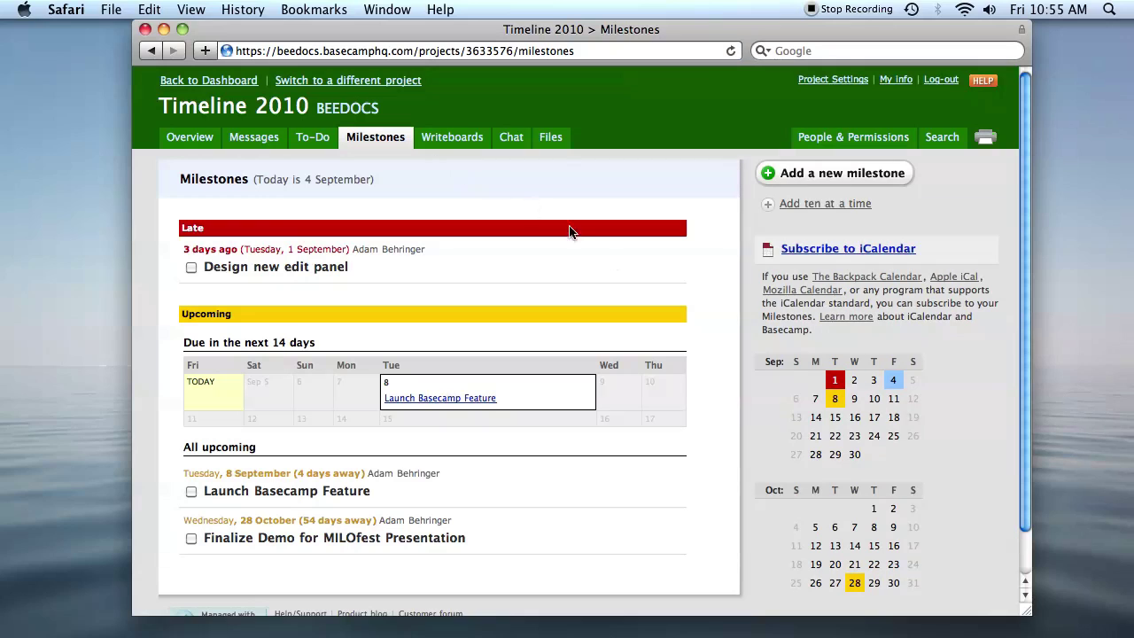
Switch to Timeline 3D, start a Bluesy timeline with Basecamp as the event source, and always allow access to the saved keychain login
click(163, 31)
click(460, 631)
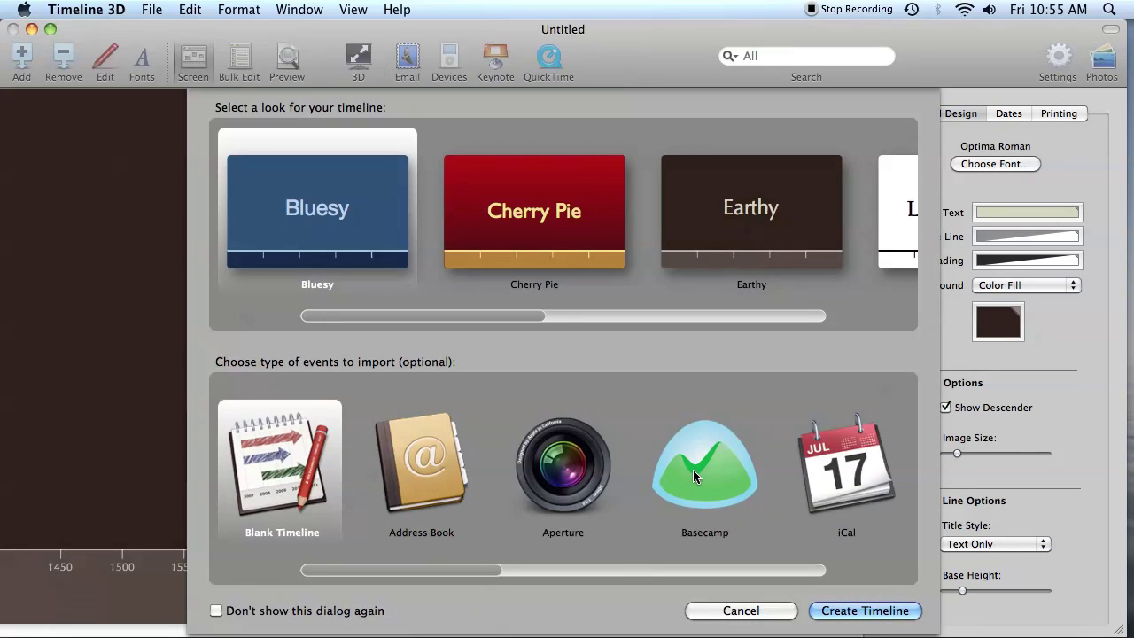
click(692, 469)
click(858, 611)
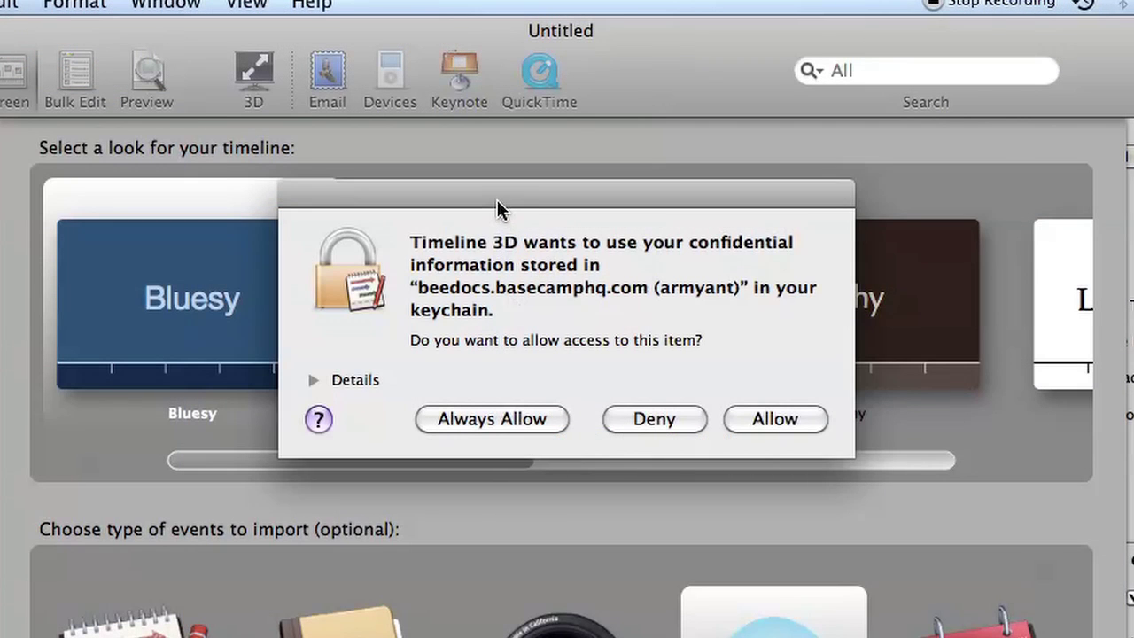
drag(497, 202, 491, 215)
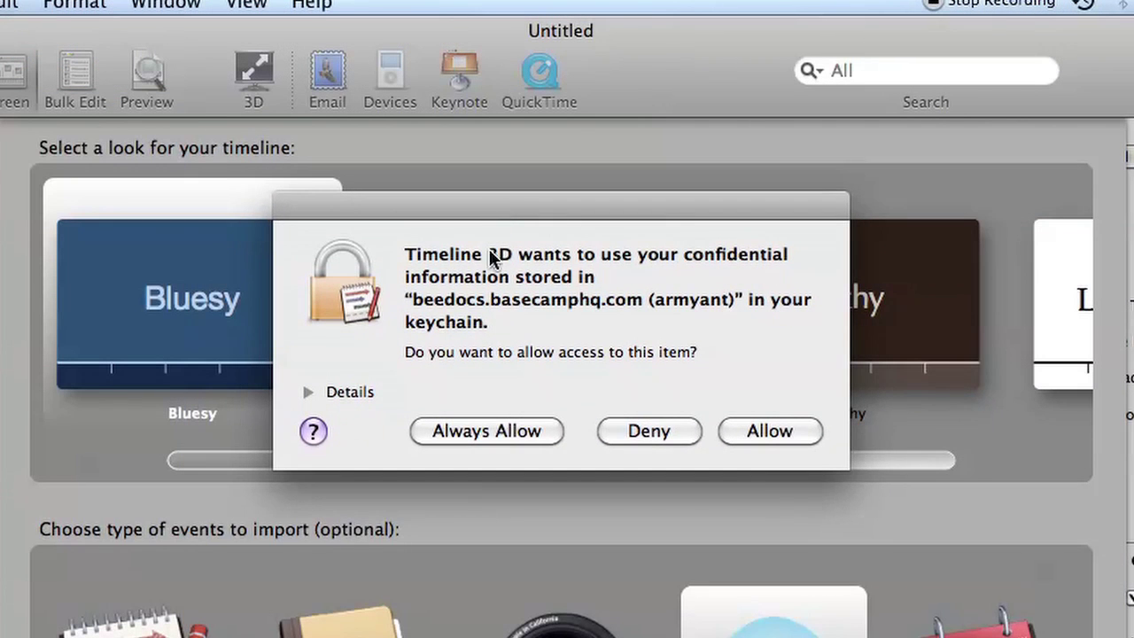
click(506, 431)
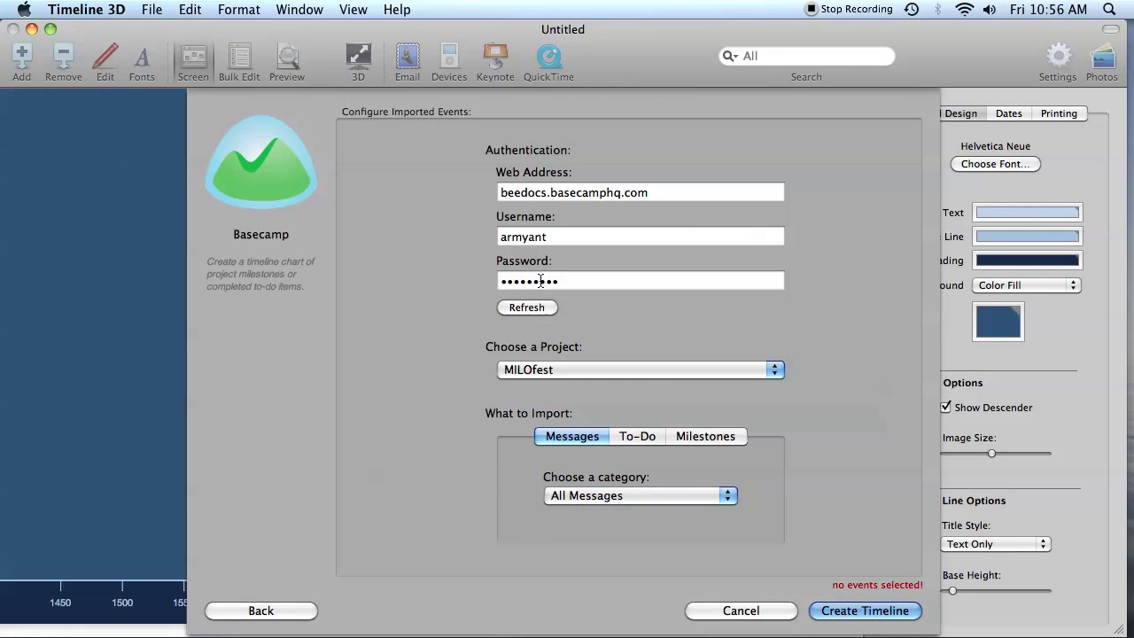
Choose the Timeline 2010 project for the import and keep All Messages as the message category
click(593, 368)
click(592, 354)
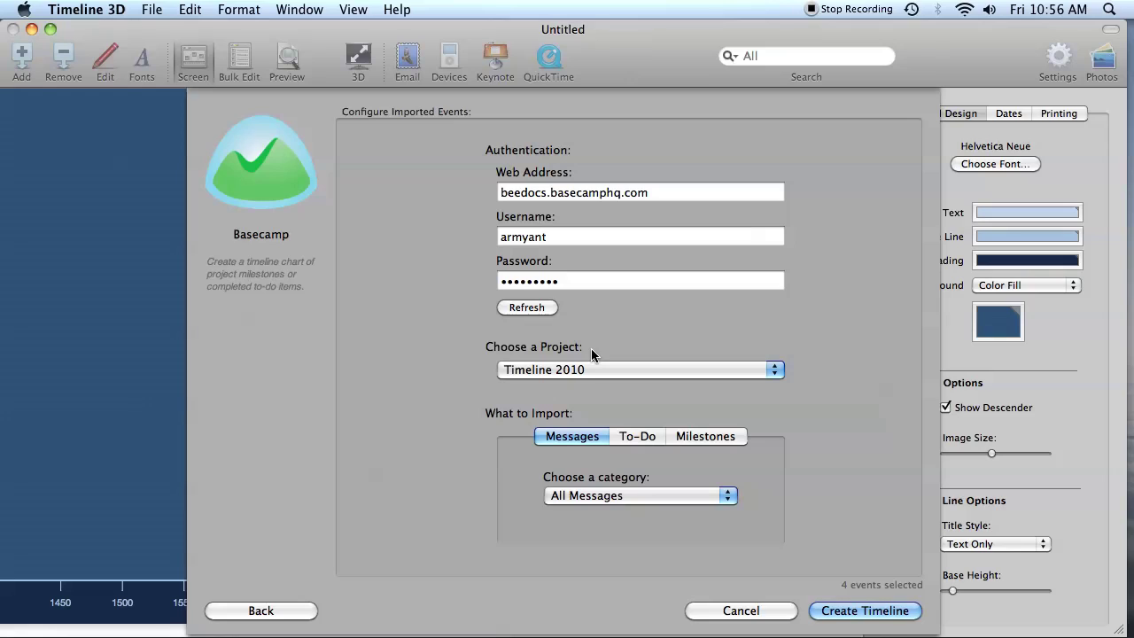
click(691, 495)
click(673, 496)
Examine the import options for completed to-do items and for milestones
click(634, 439)
click(690, 495)
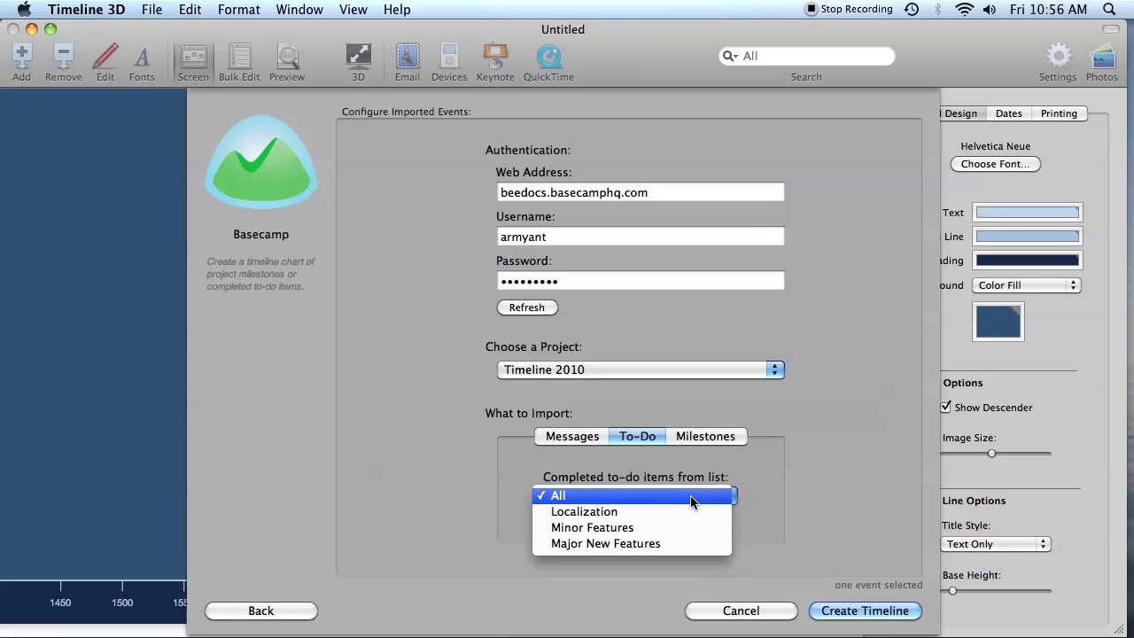
click(690, 477)
click(699, 437)
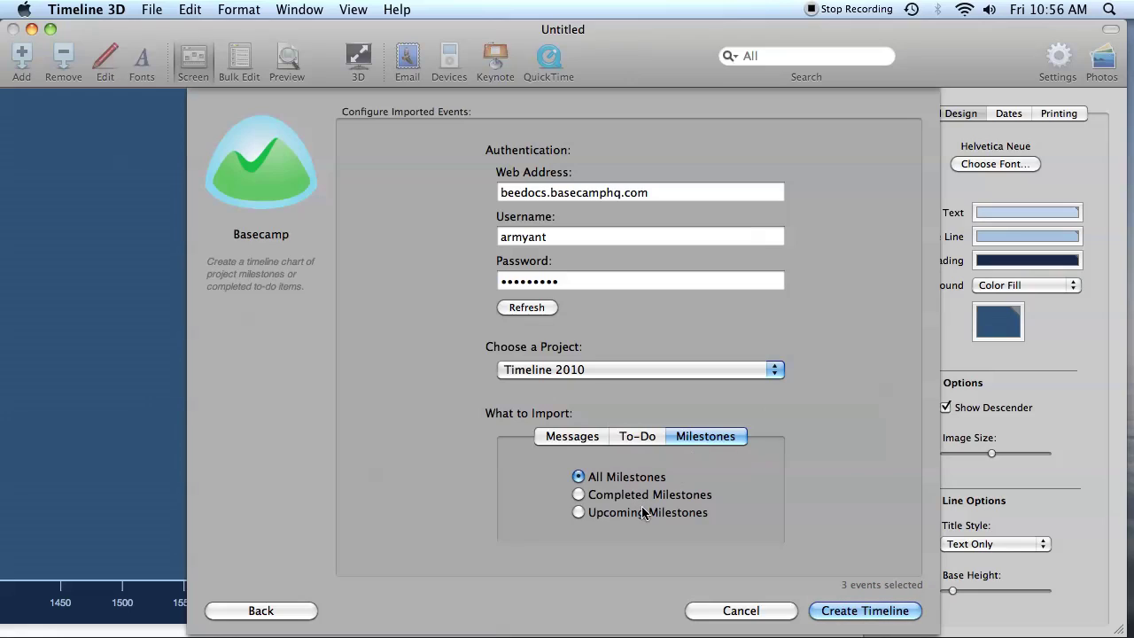
click(635, 439)
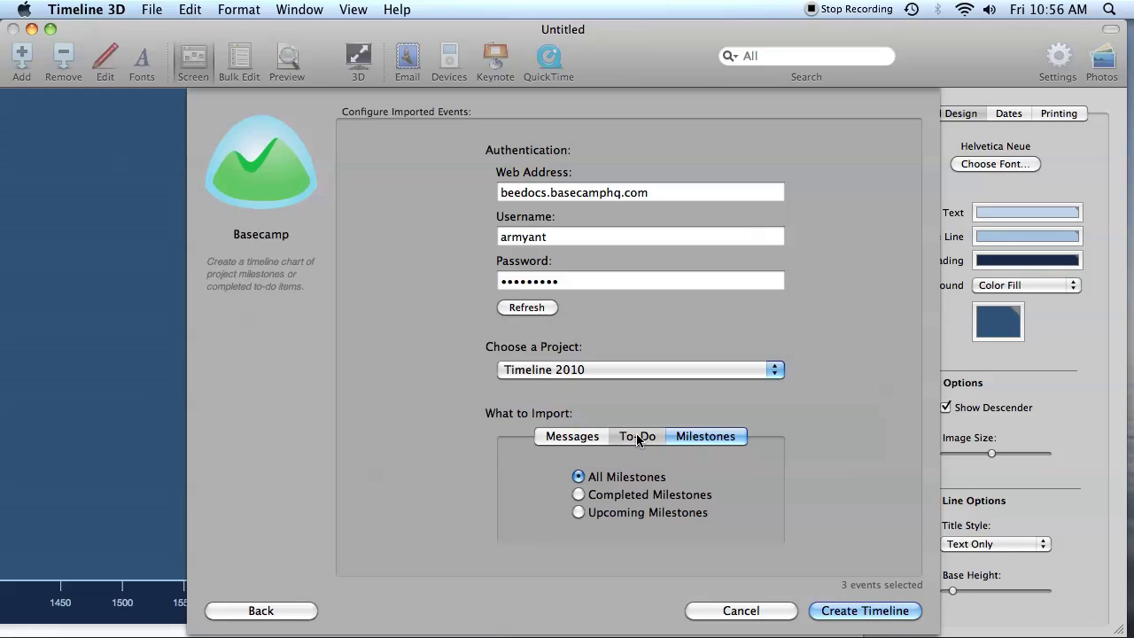
Create the timeline from the project's messages and apply the theme with the tinted black-and-white landscape photo background
click(574, 440)
click(866, 610)
click(239, 9)
mouse_move(258, 48)
click(366, 116)
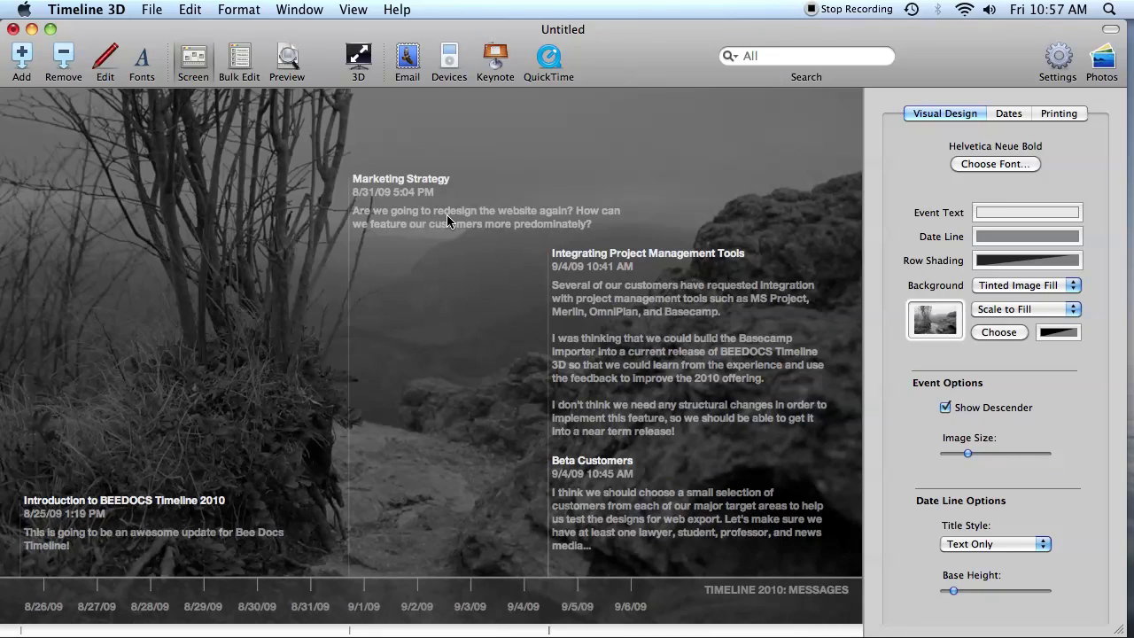
View the Basecamp message linked to the Integrating Project Management Tools event, and close its browser window
mouse_move(560, 279)
click(830, 434)
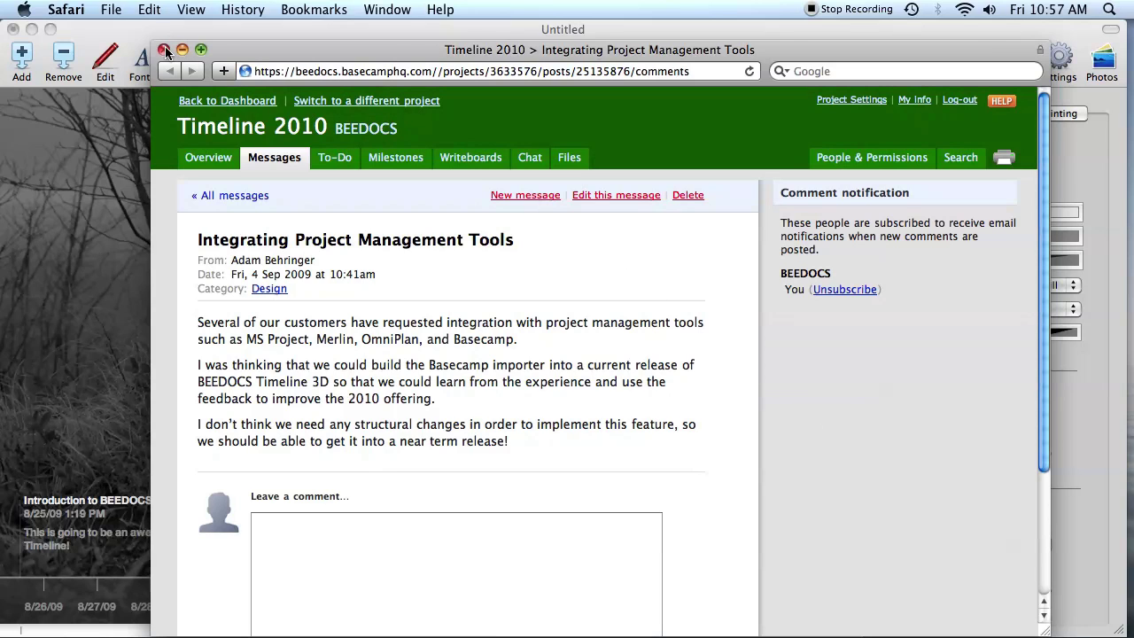
click(164, 49)
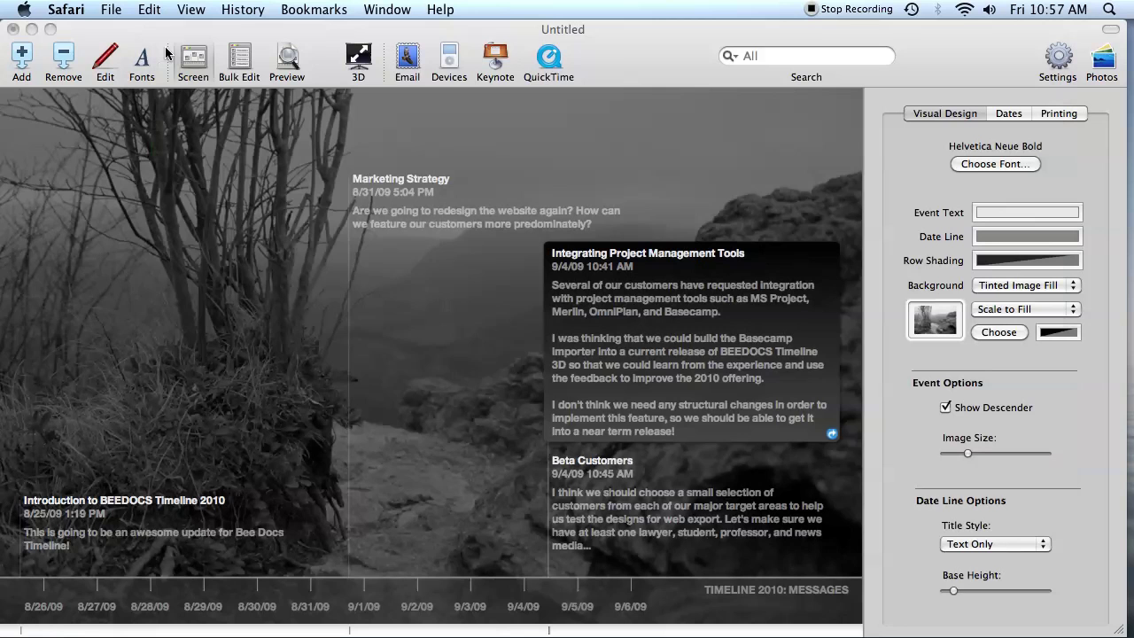
Return to the timeline document and present it in the 3D view
click(271, 117)
click(355, 64)
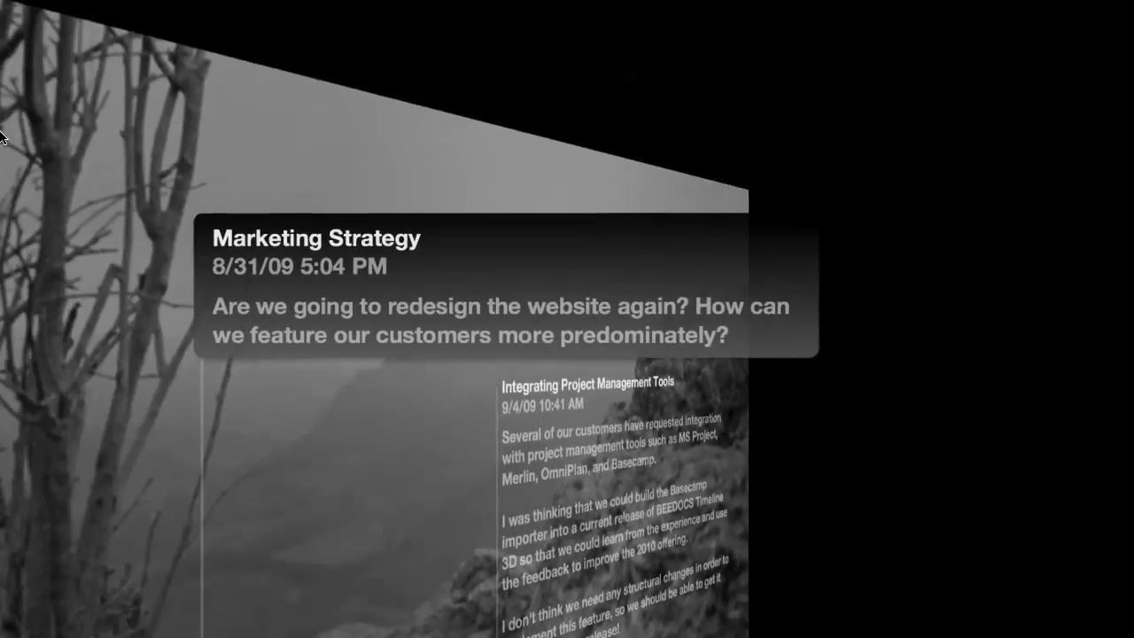